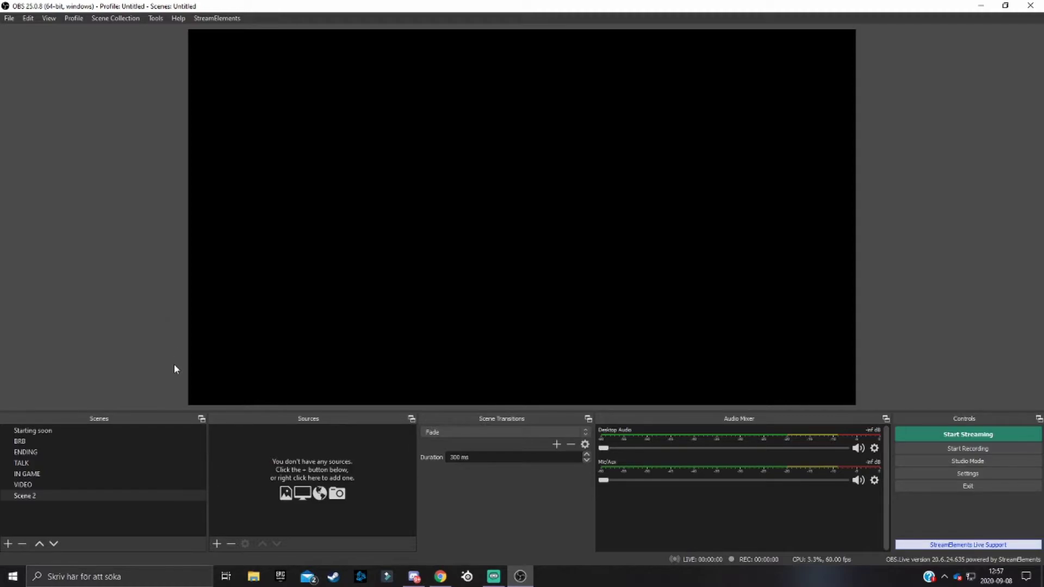
Add an Audio Input Capture source to Scene 2 using the Mikrofon (HyperX Quadcast) device.
left_click(217, 543)
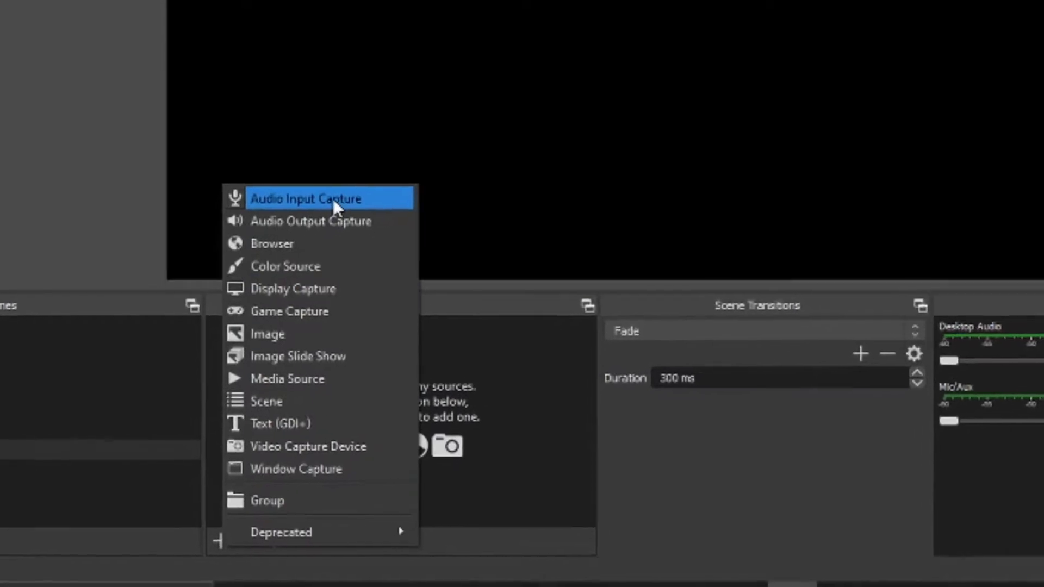
left_click(334, 203)
left_click(546, 362)
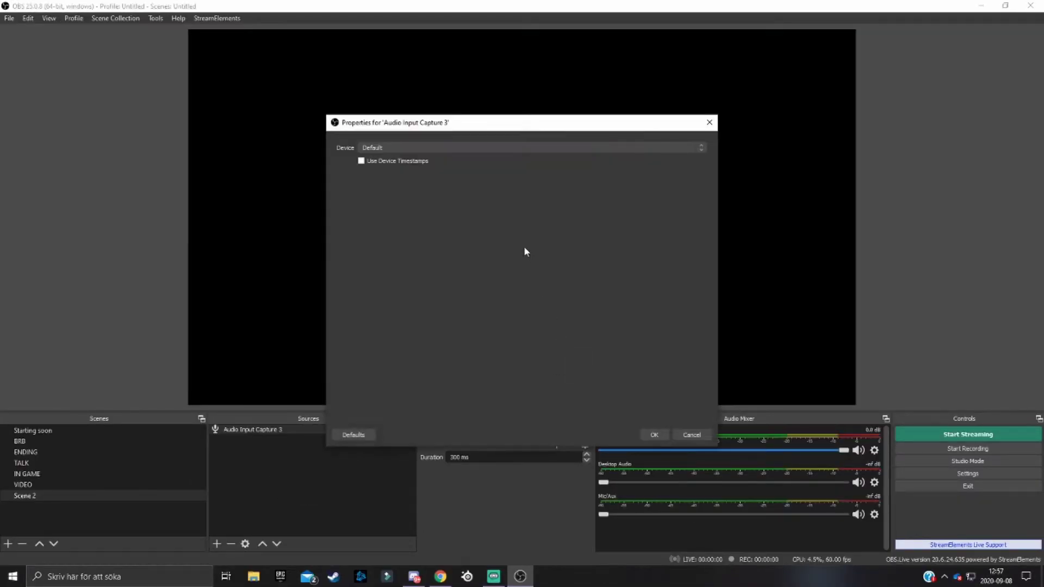
left_click(449, 149)
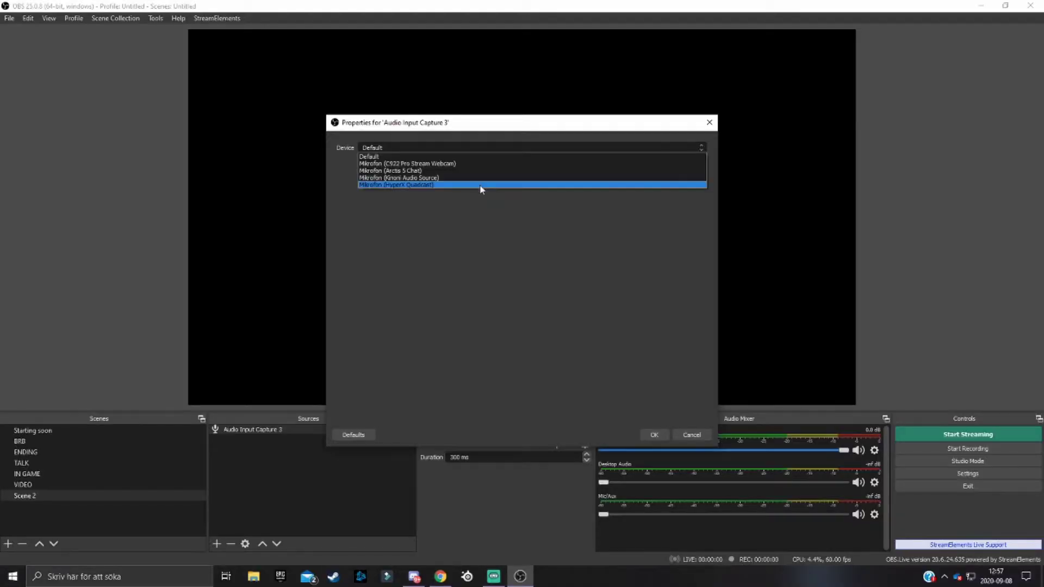
left_click(403, 126)
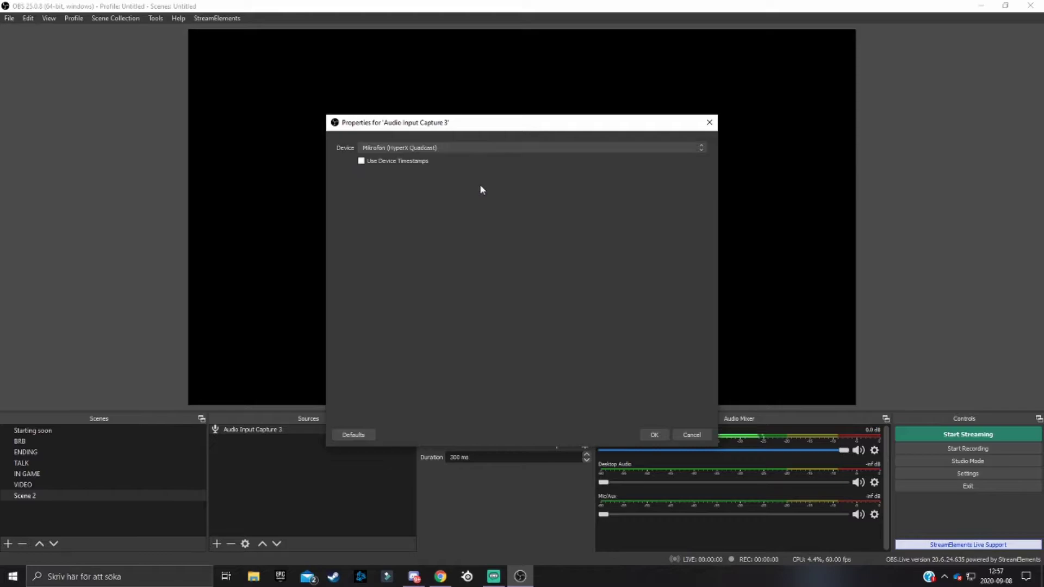
left_click(647, 433)
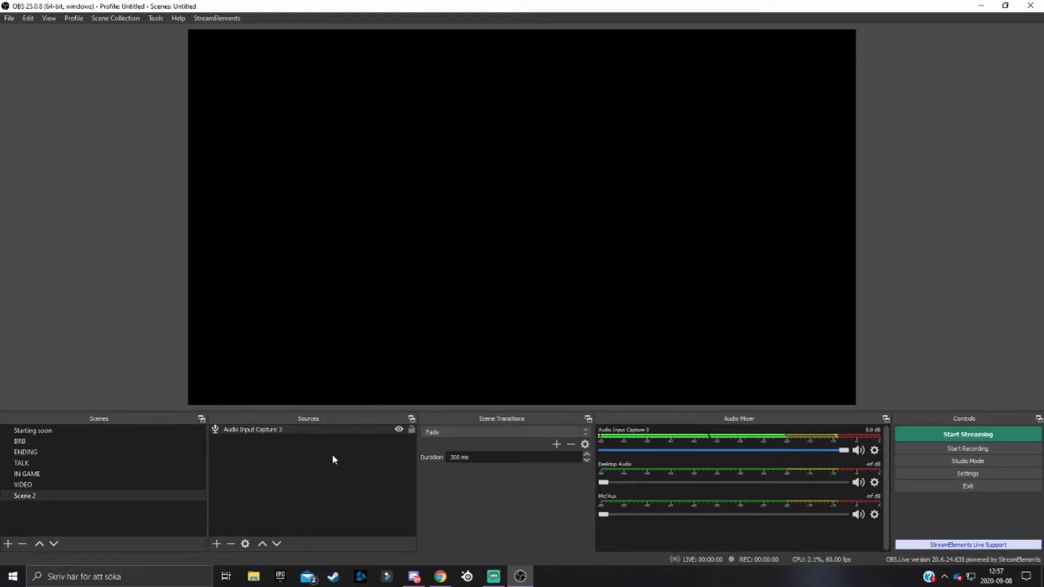
Add a default Compressor filter (10:1 ratio, -18 dB threshold) to Audio Input Capture 3.
right_click(309, 428)
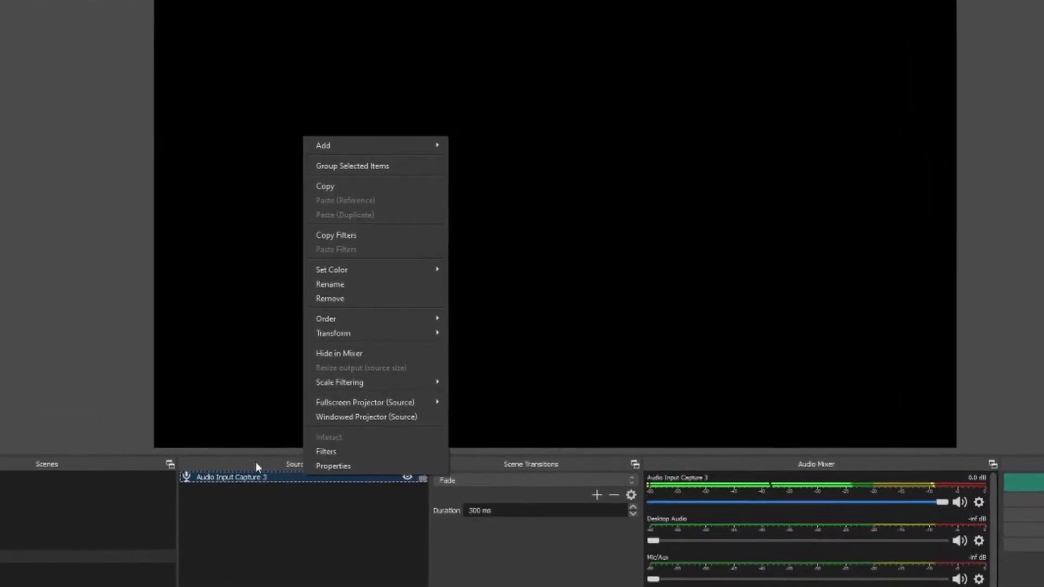
left_click(358, 461)
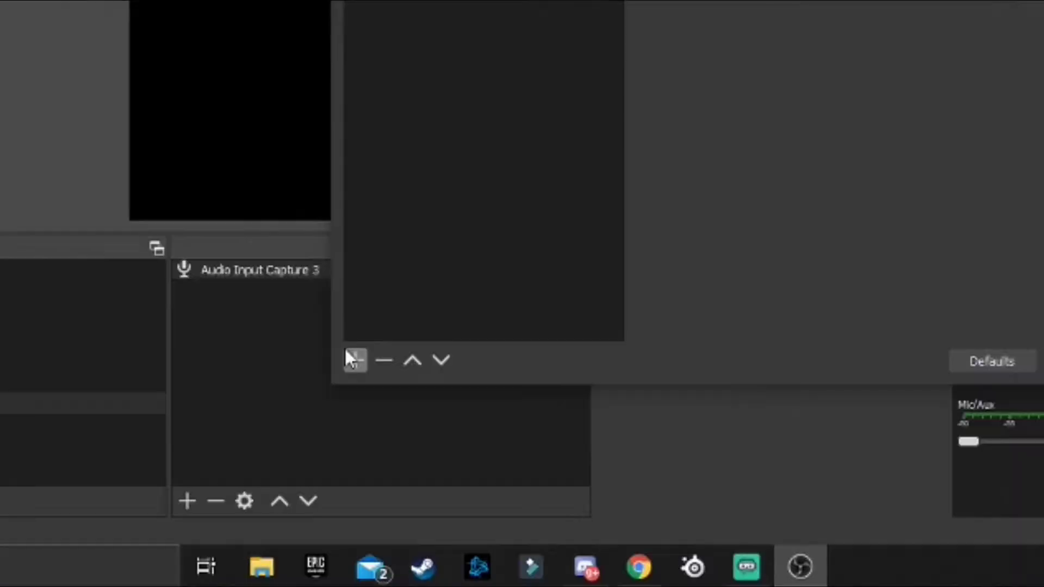
left_click(355, 361)
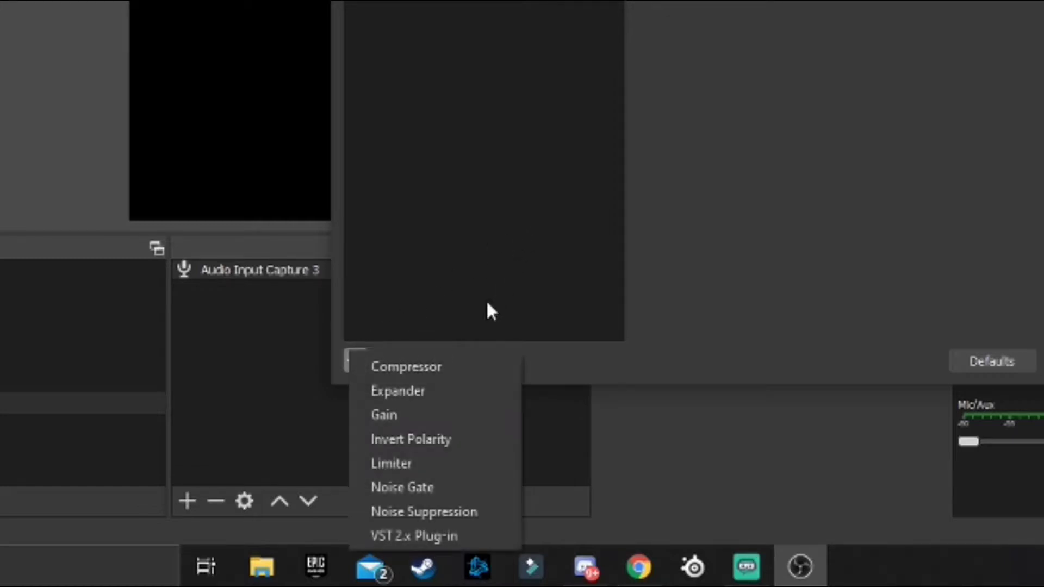
left_click(452, 365)
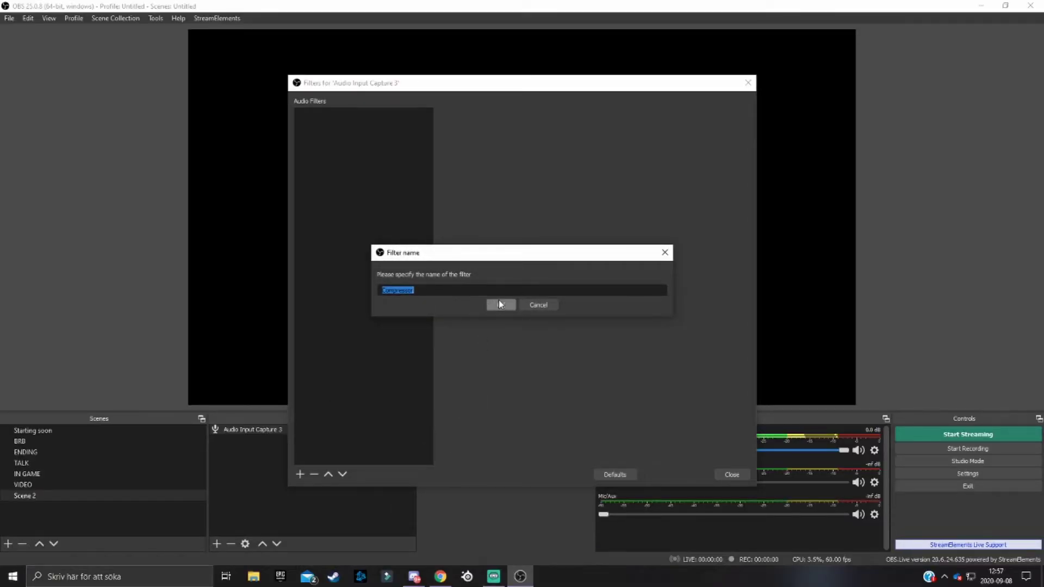
left_click(496, 305)
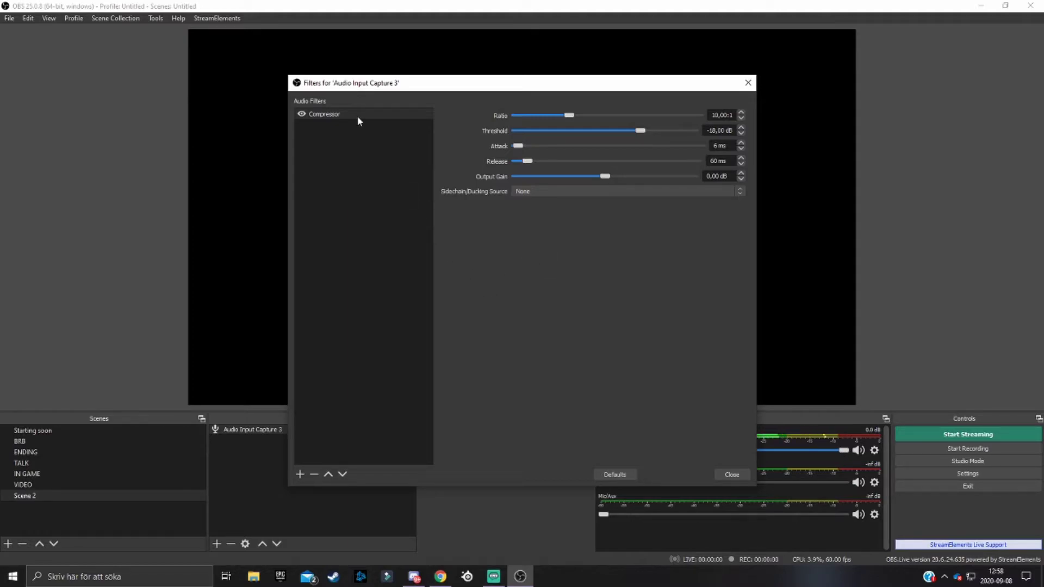
Bring up the Audio Filters add menu for Audio Input Capture 3.
left_click(299, 474)
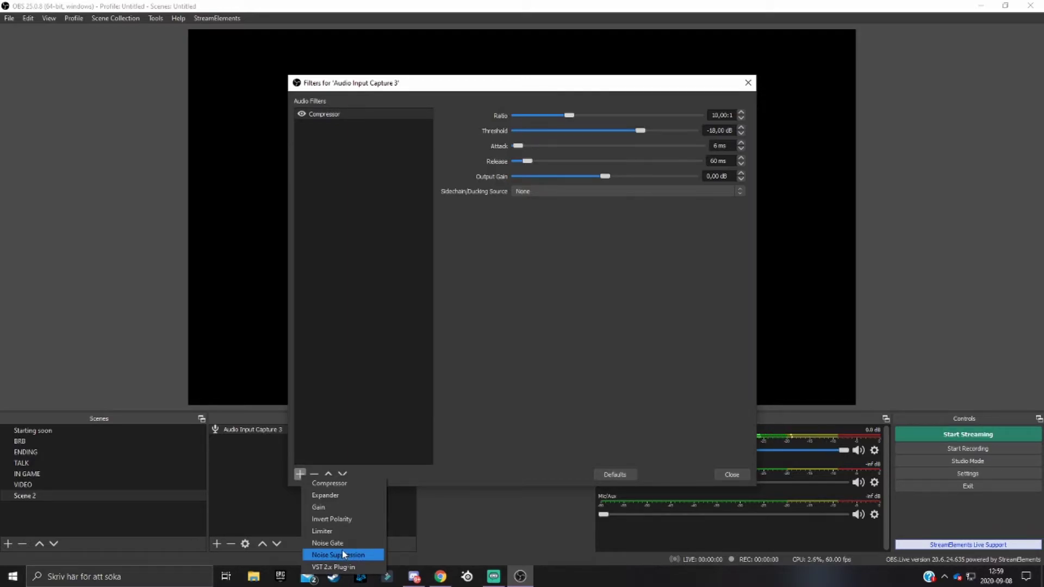
Add a Noise Suppression filter after the Compressor and check its -30 dB suppression level.
left_click(342, 552)
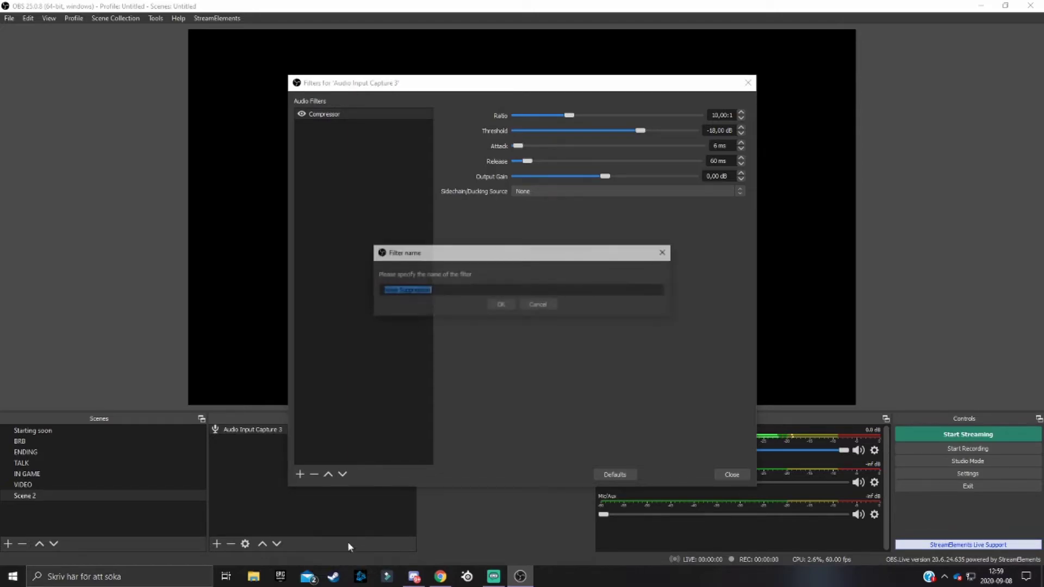
left_click(501, 308)
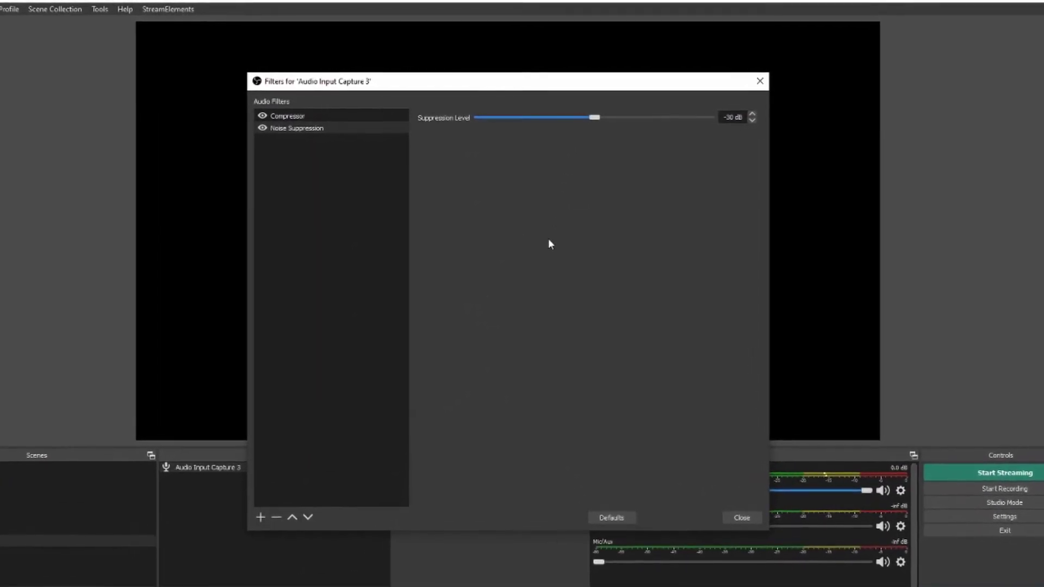
double_click(737, 120)
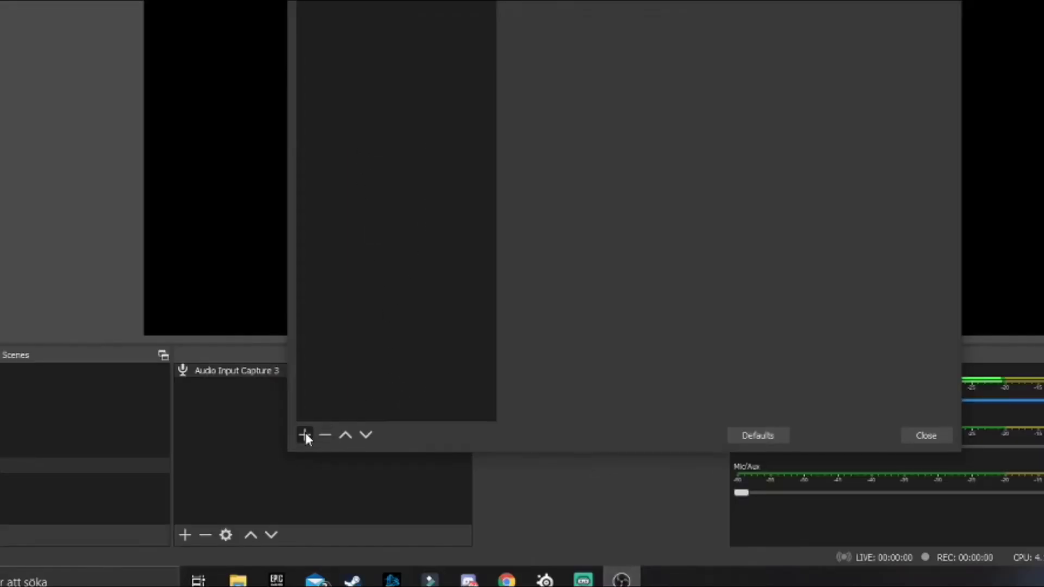
Add a Gain filter after Noise Suppression and raise it to 3.50 dB.
left_click(301, 474)
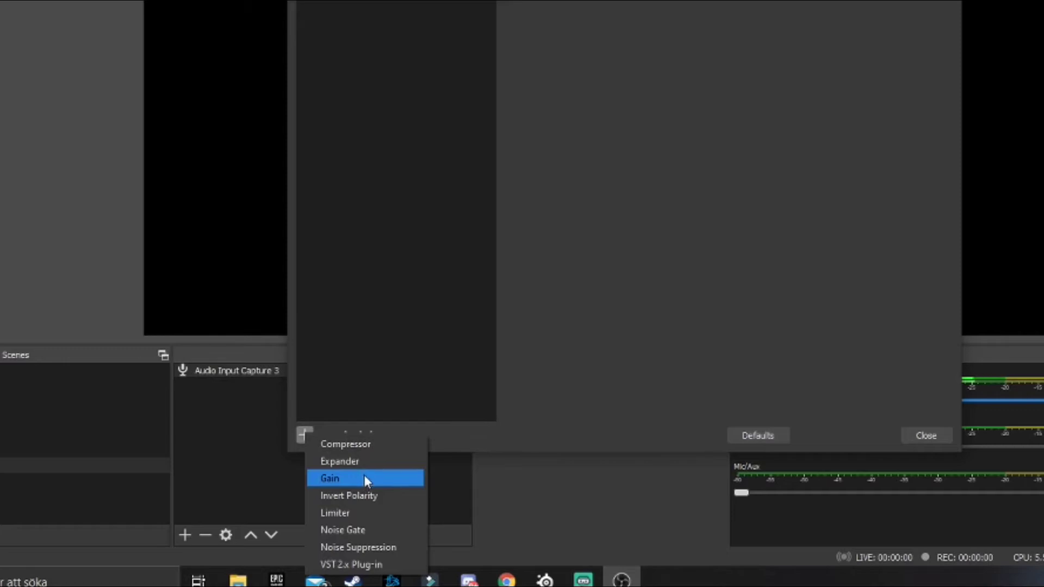
left_click(364, 478)
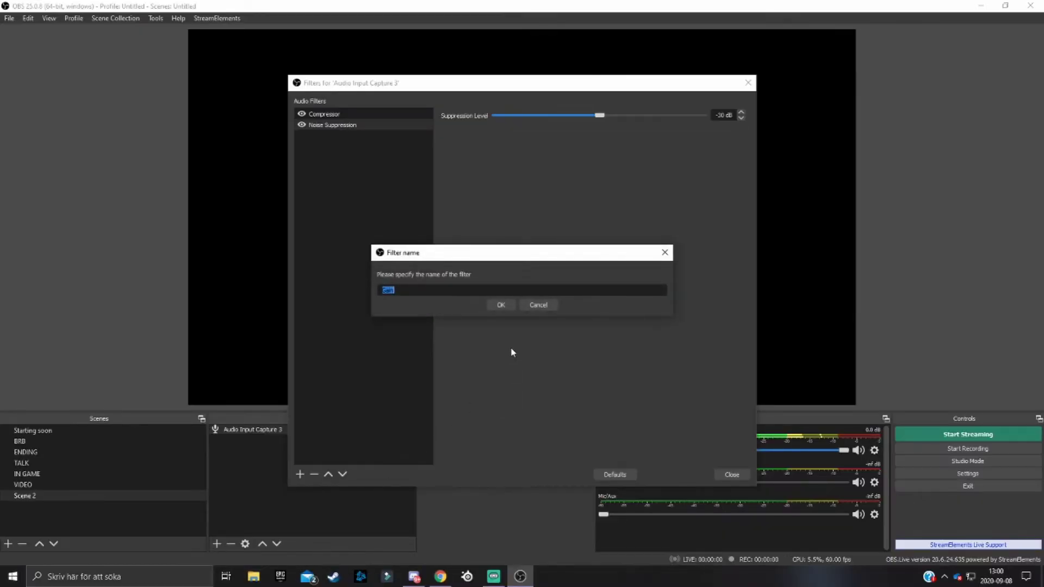
left_click(499, 304)
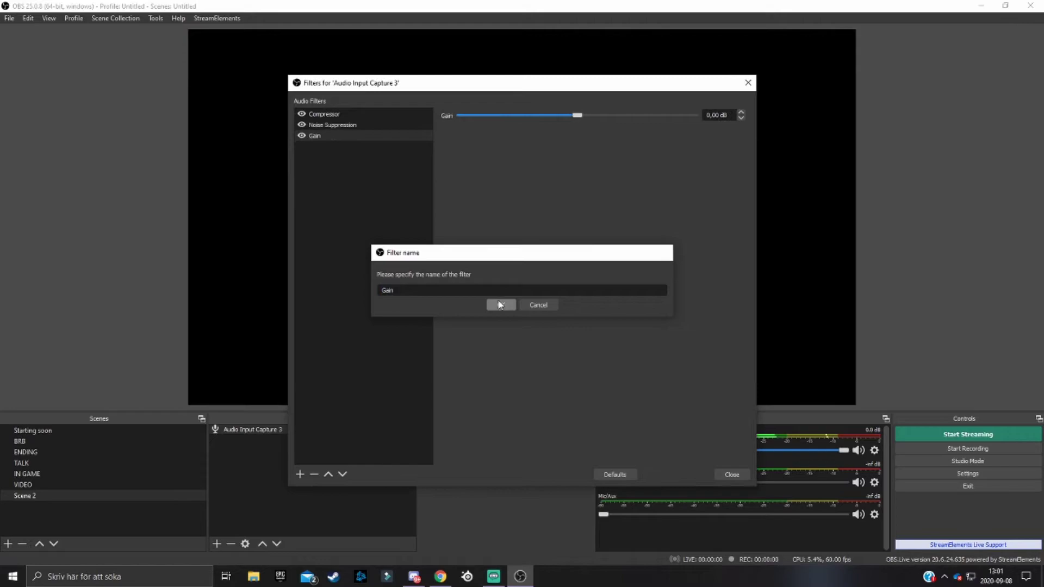
left_click_drag(577, 115, 585, 119)
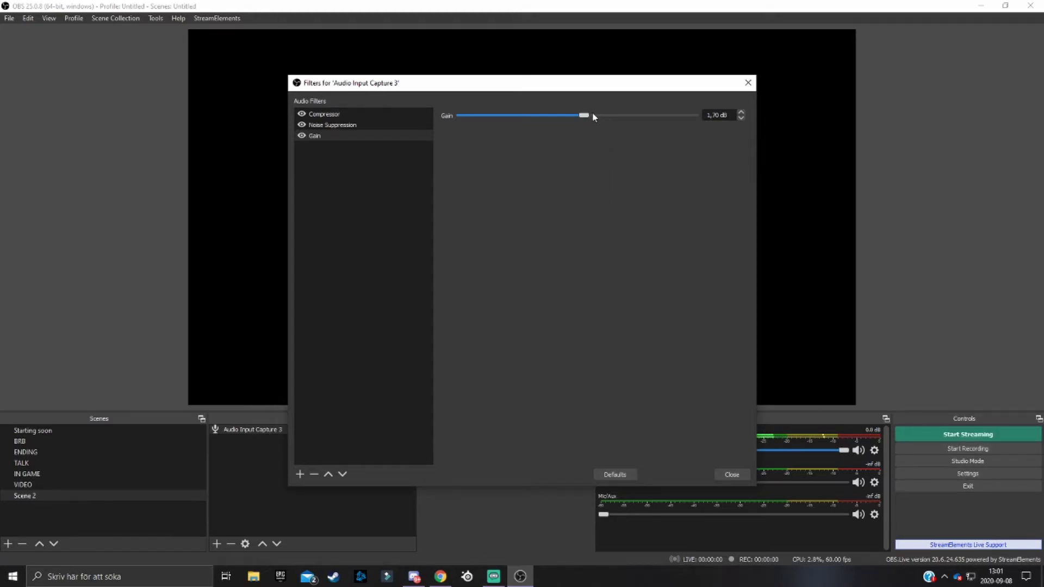
left_click_drag(584, 117, 589, 116)
Append a Limiter filter with its default -6.00 dB threshold and 60 ms release.
left_click(299, 473)
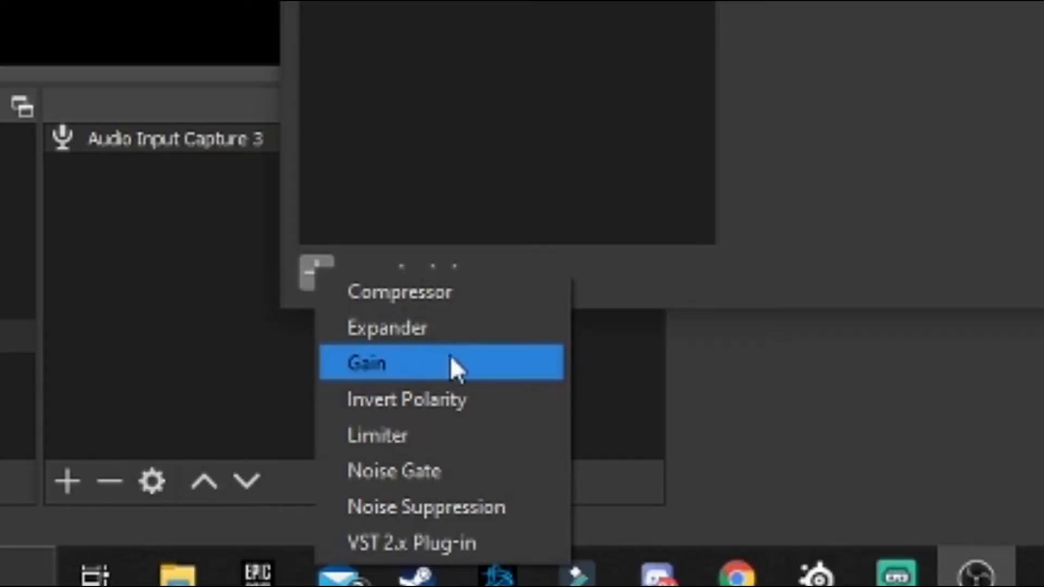
left_click(347, 529)
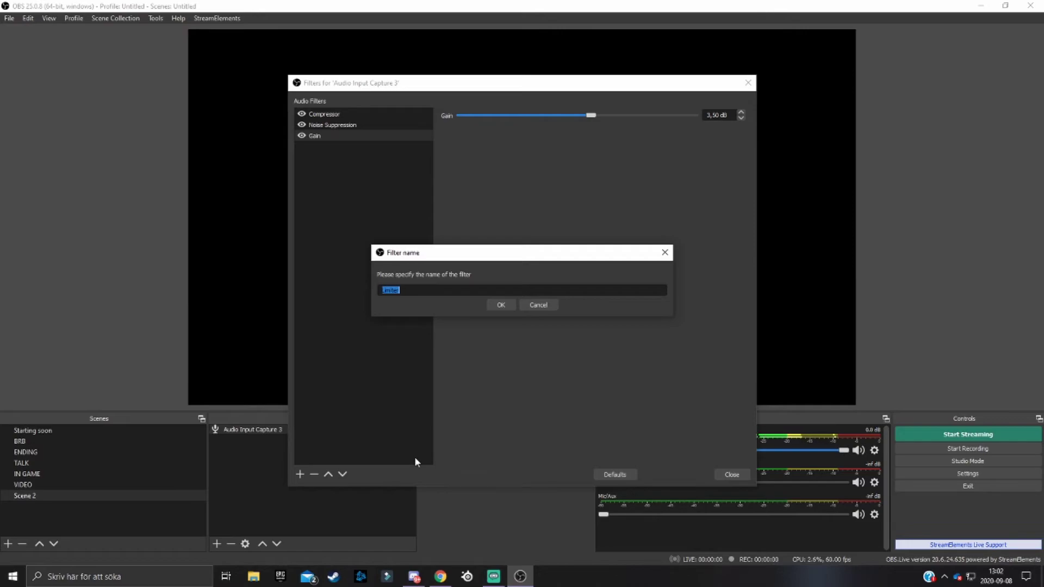
left_click(501, 305)
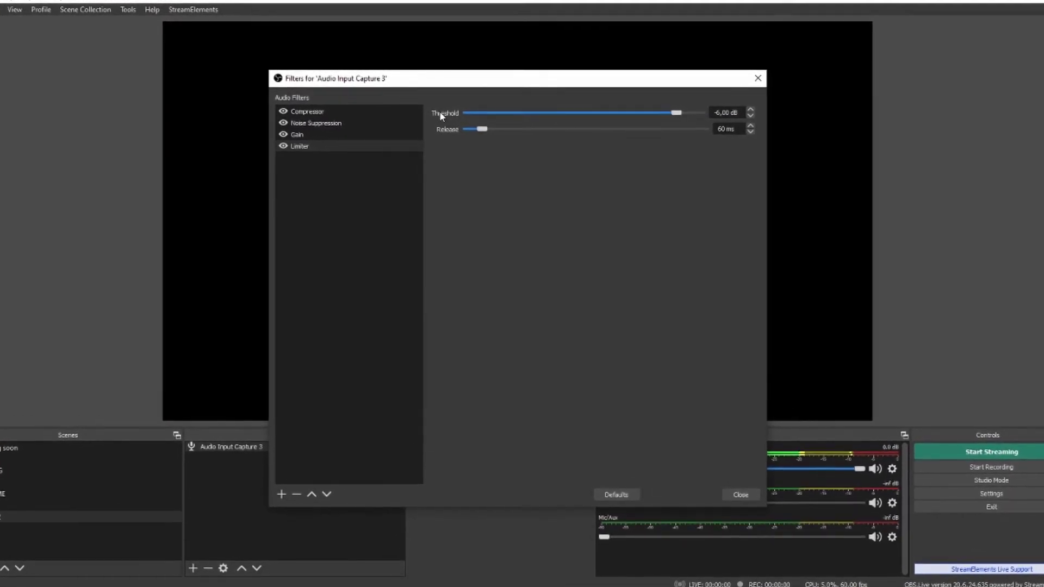
Confirm Gain is at 3,50 dB, then set the Limiter threshold to -3,50 dB.
left_click(348, 133)
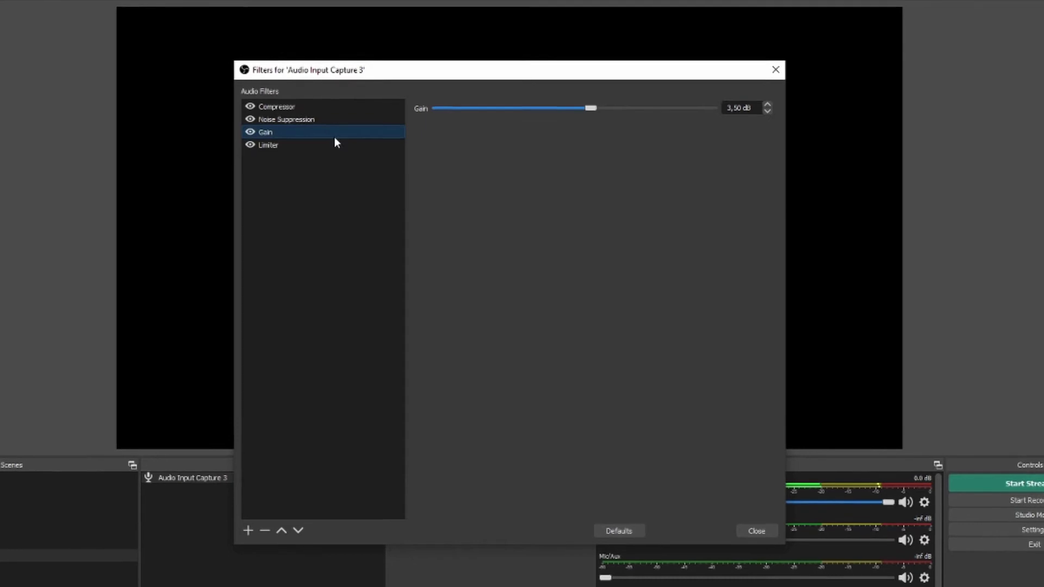
left_click(328, 143)
left_click(350, 132)
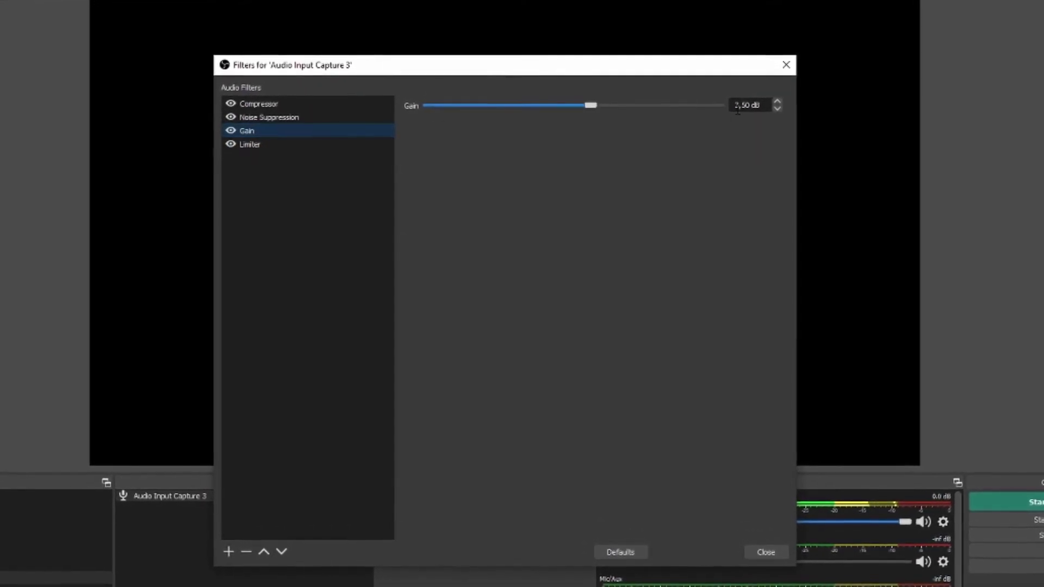
double_click(740, 105)
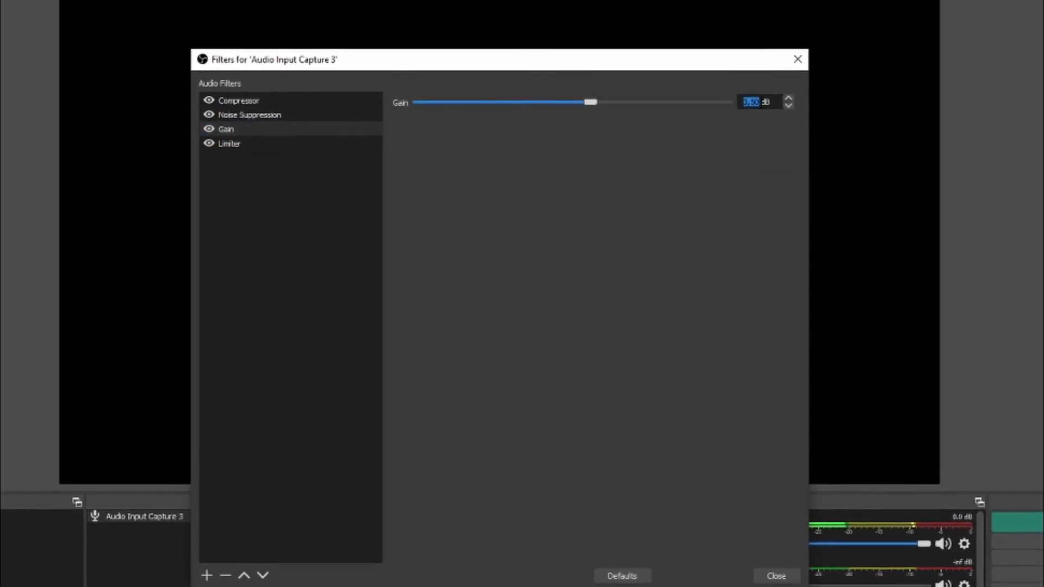
left_click(239, 143)
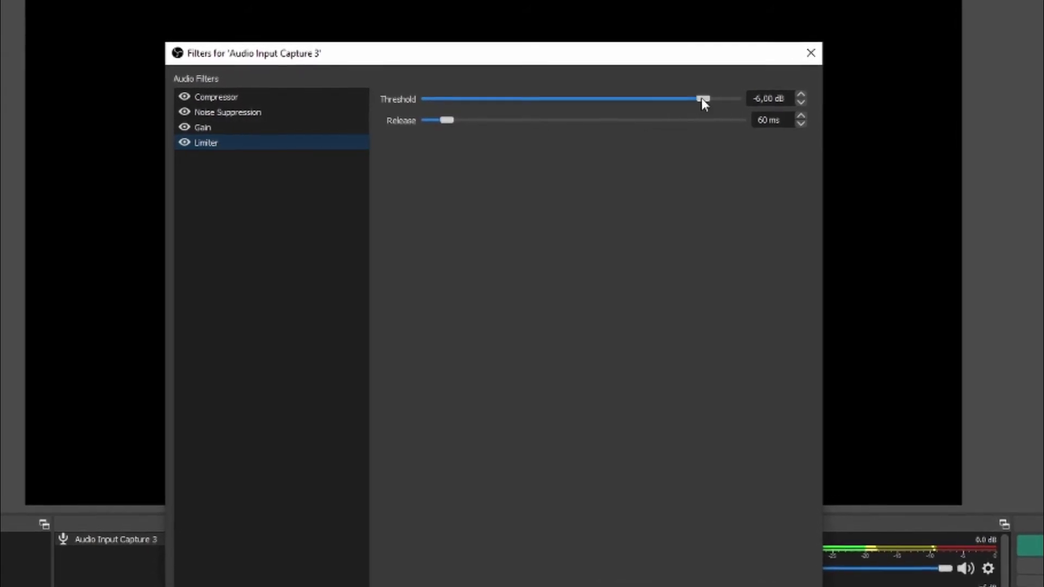
left_click_drag(702, 98, 716, 97)
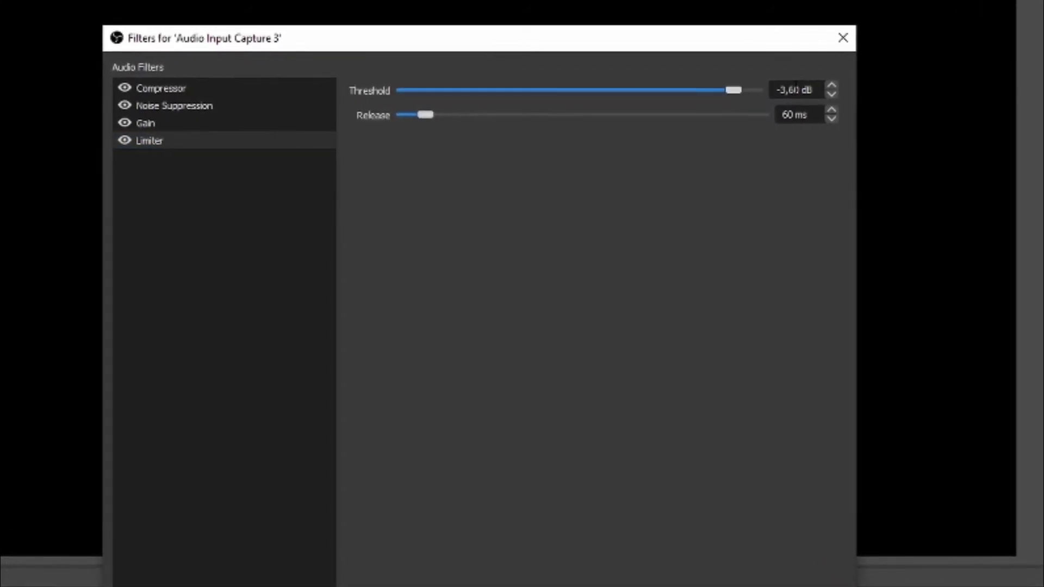
scroll(795, 90, "up", 1)
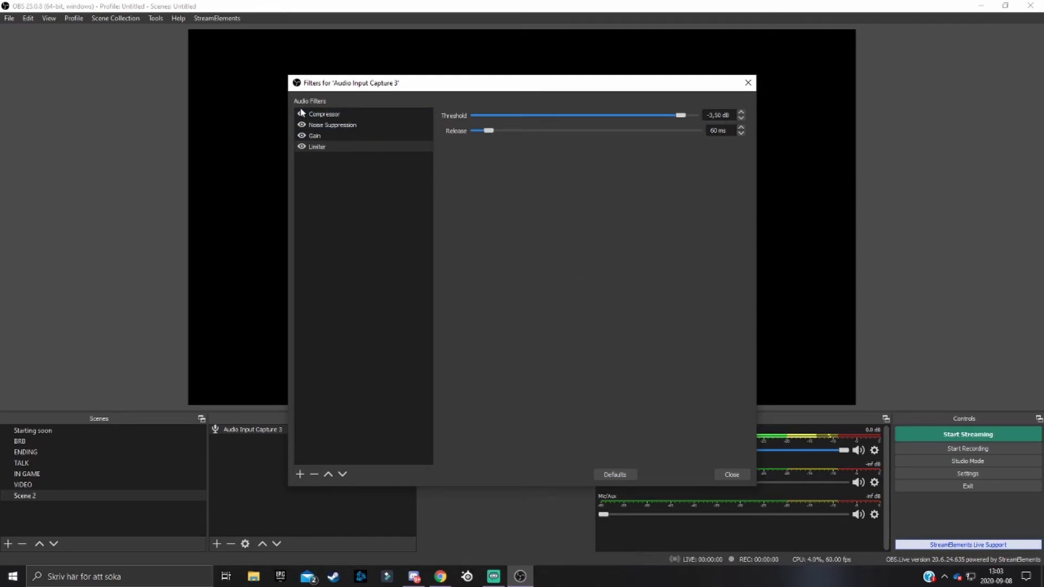
Review the Gain and Noise Suppression settings, then close the filters window.
left_click(358, 136)
left_click(356, 125)
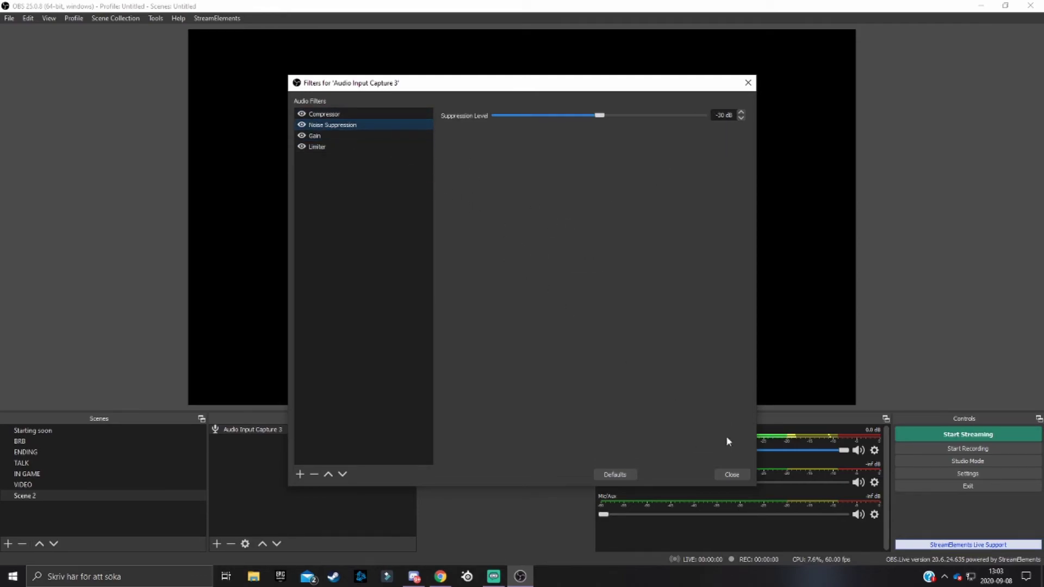
left_click(730, 474)
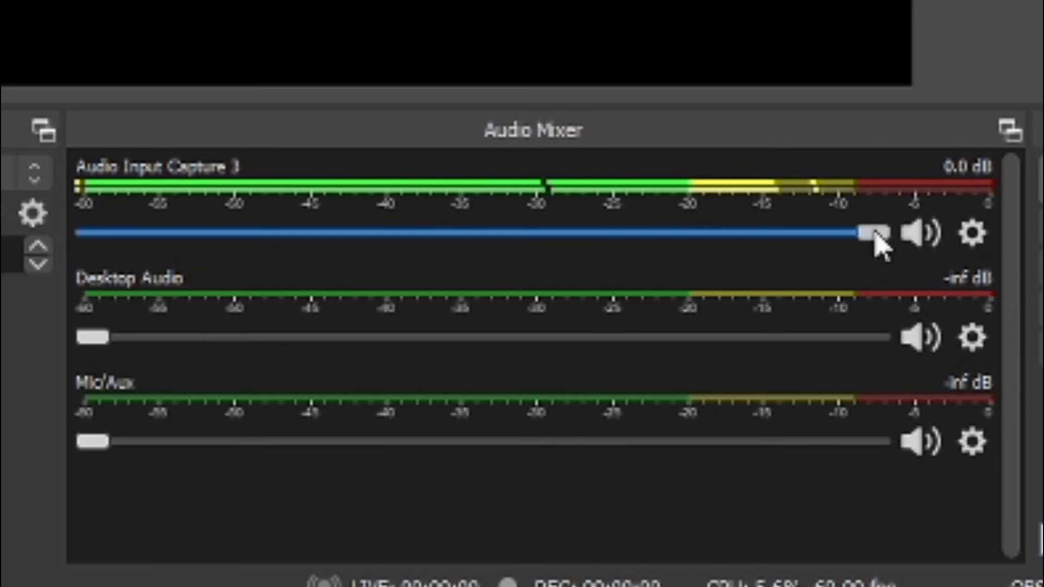
Lower Audio Input Capture 3's mixer volume from 0.0 dB to -1.0 dB.
left_click_drag(873, 232, 829, 233)
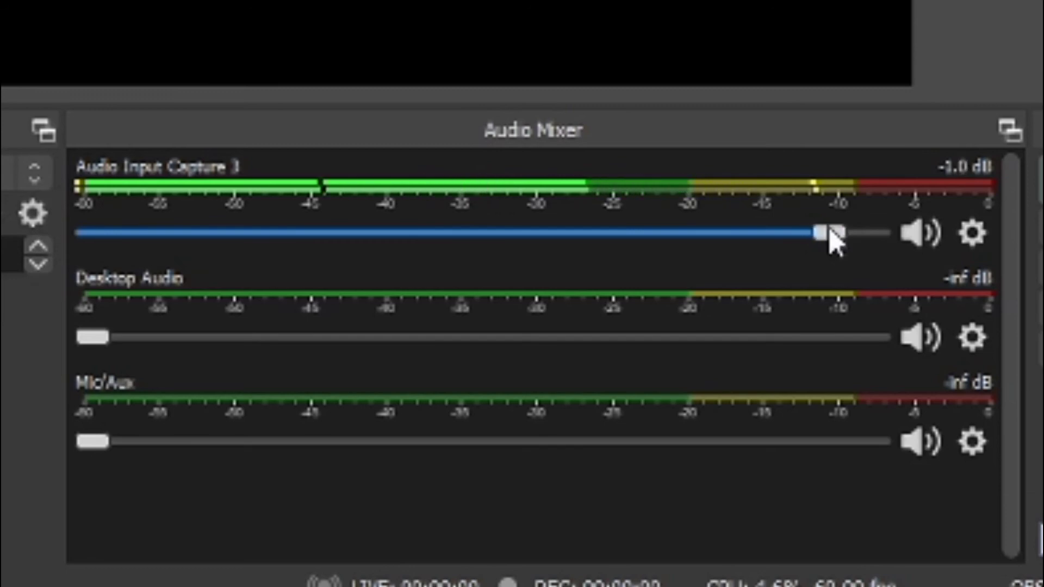